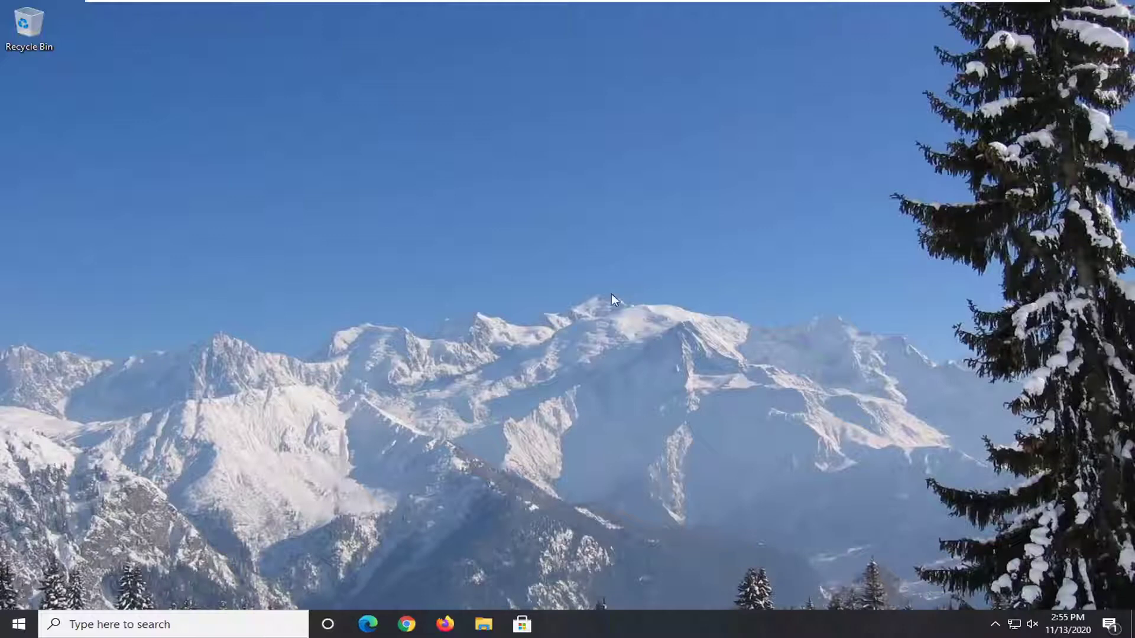
# - Launch the Services app by searching 'services' from the Start menu
pyautogui.click(13, 632)
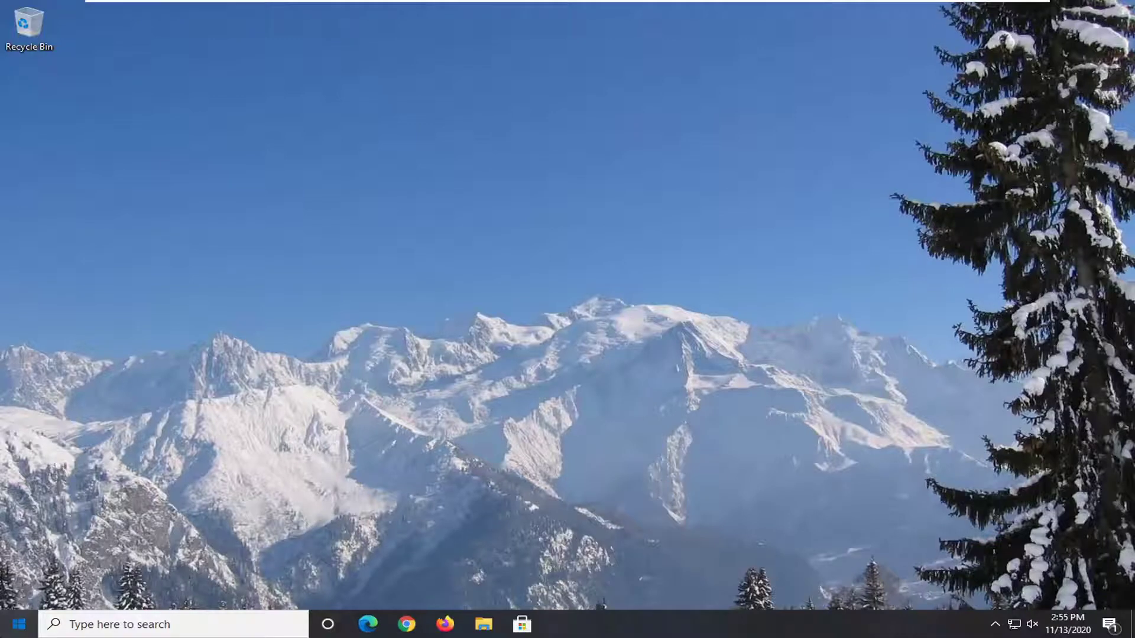
pyautogui.write('ser')
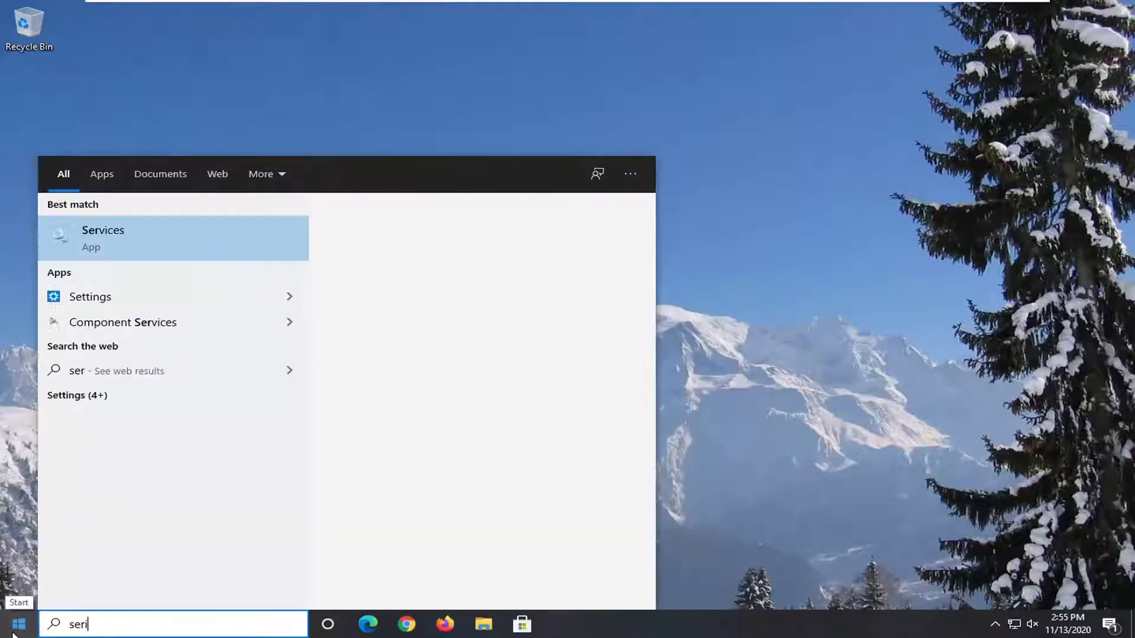
pyautogui.write('vices')
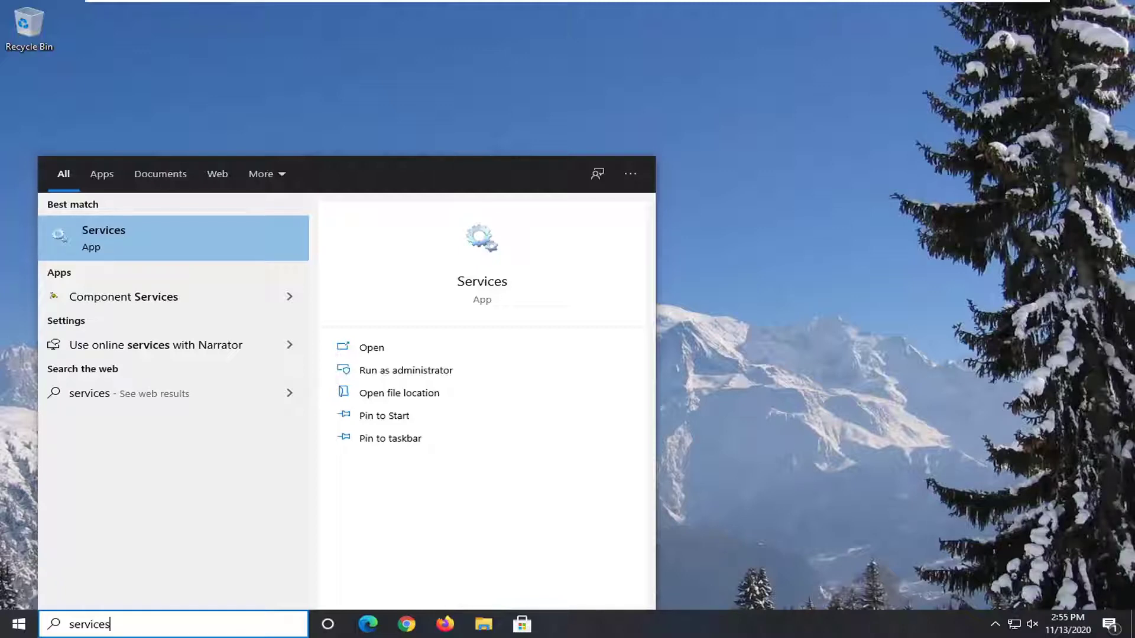
pyautogui.press('Return')
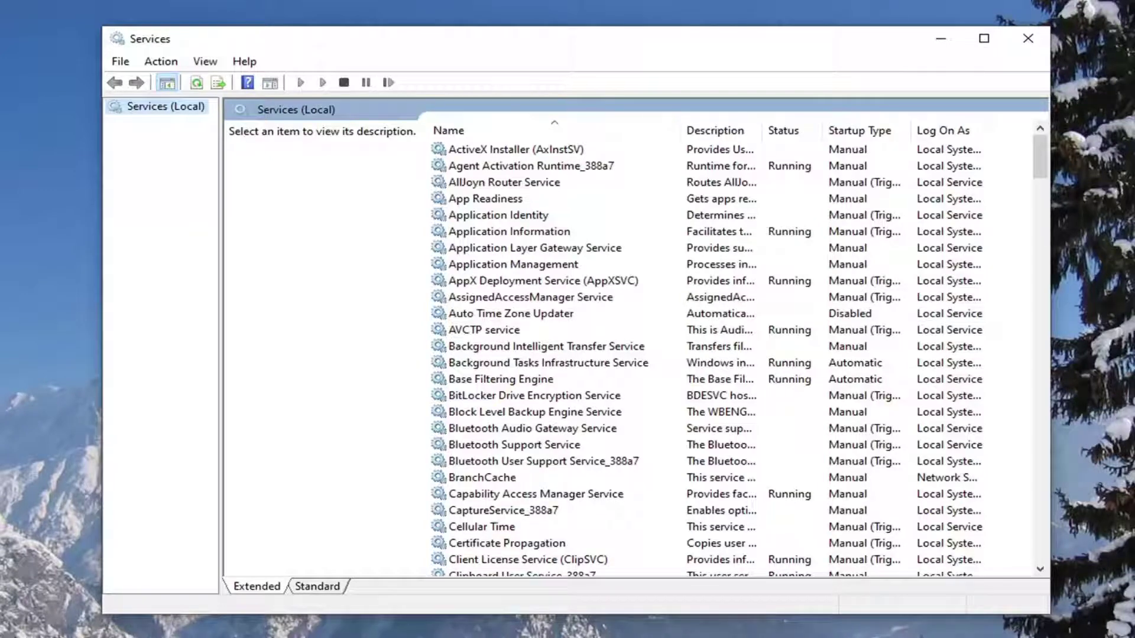
# - Scroll down the services list and open Credential Manager's properties
pyautogui.click(565, 331)
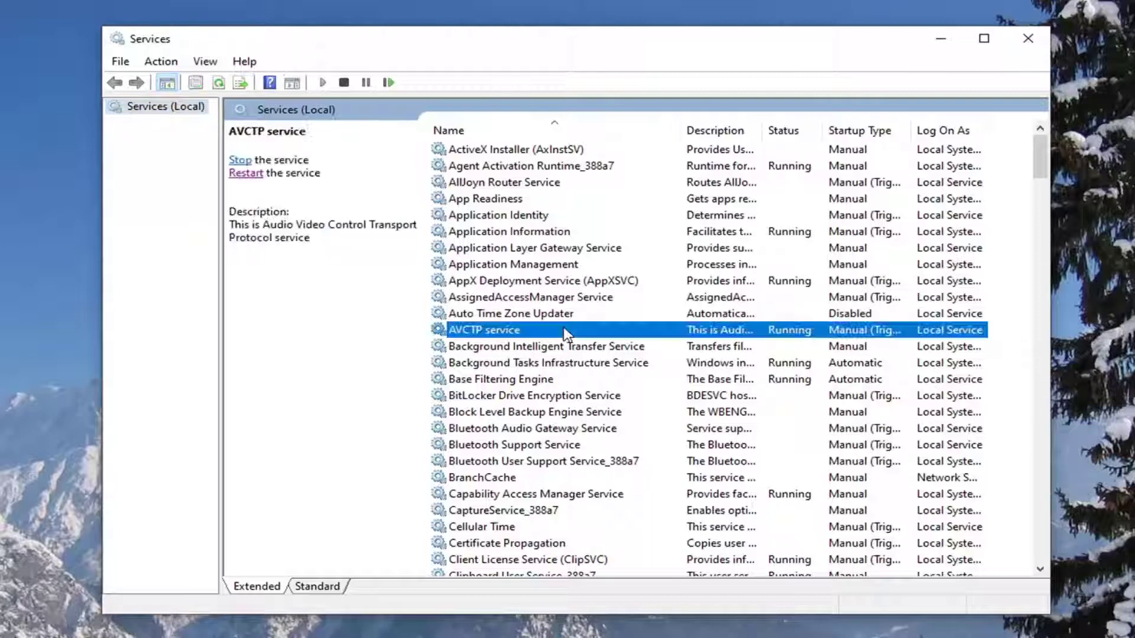
pyautogui.scroll(-2, 558, 354)
pyautogui.scroll(-1, 553, 428)
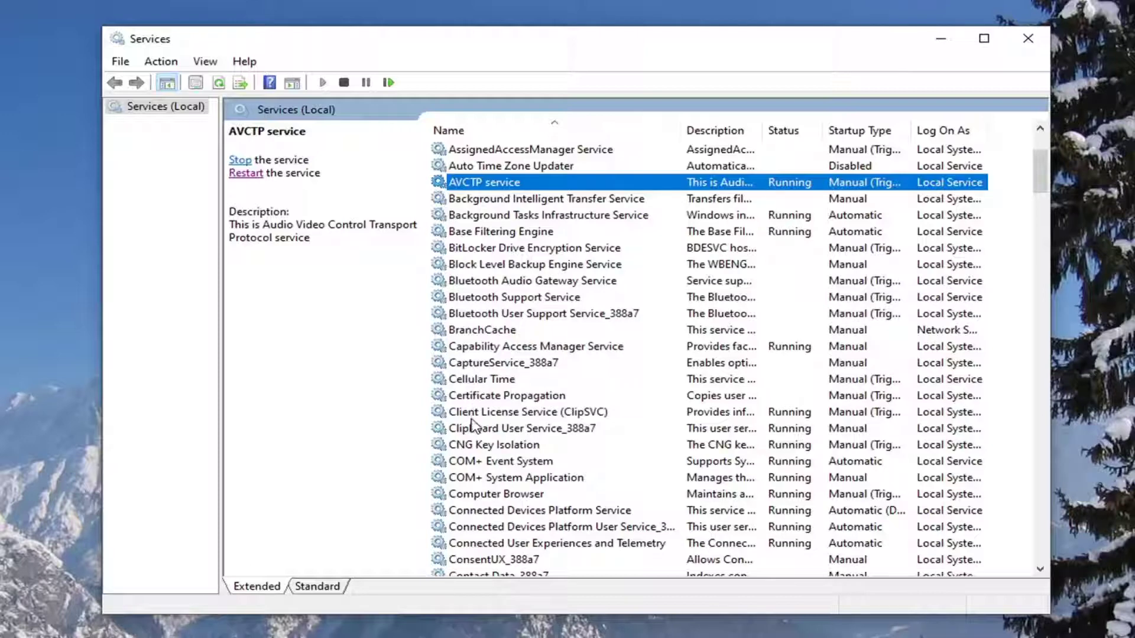
pyautogui.scroll(-2, 480, 458)
pyautogui.scroll(-1, 482, 467)
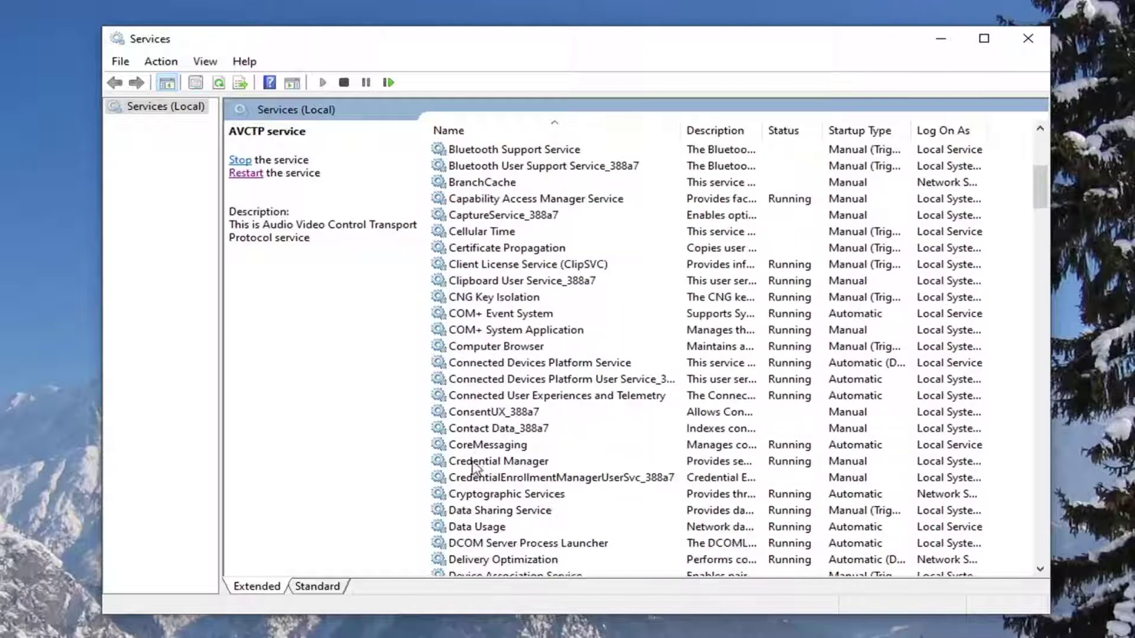
pyautogui.doubleClick(483, 462)
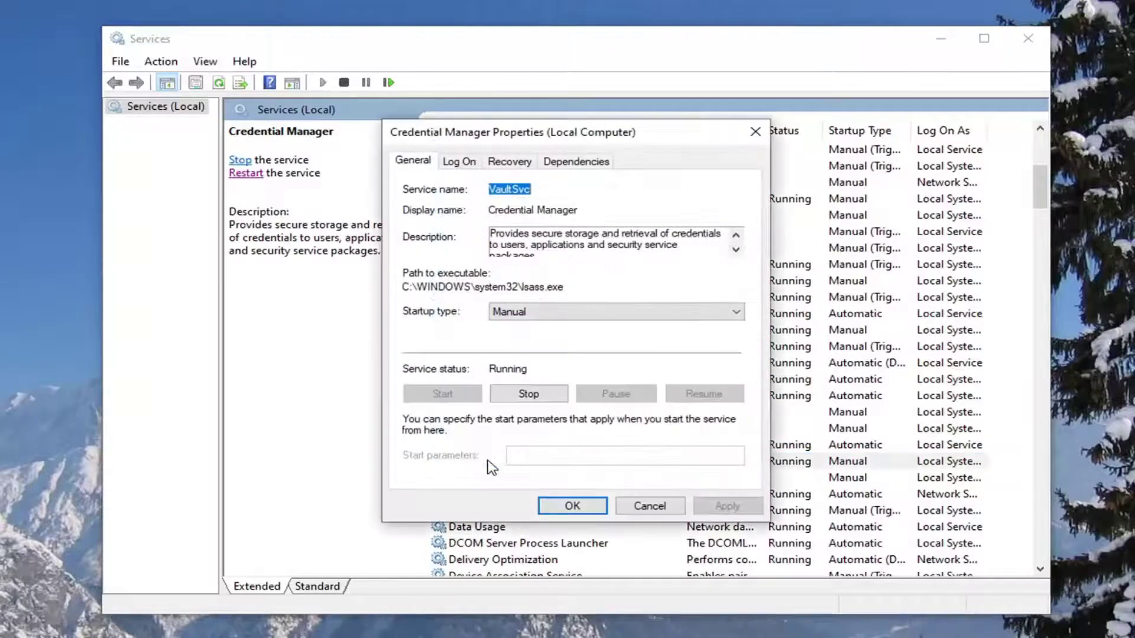
# - On the Log On tab, choose 'This account' and open the Browse user picker
pyautogui.click(453, 165)
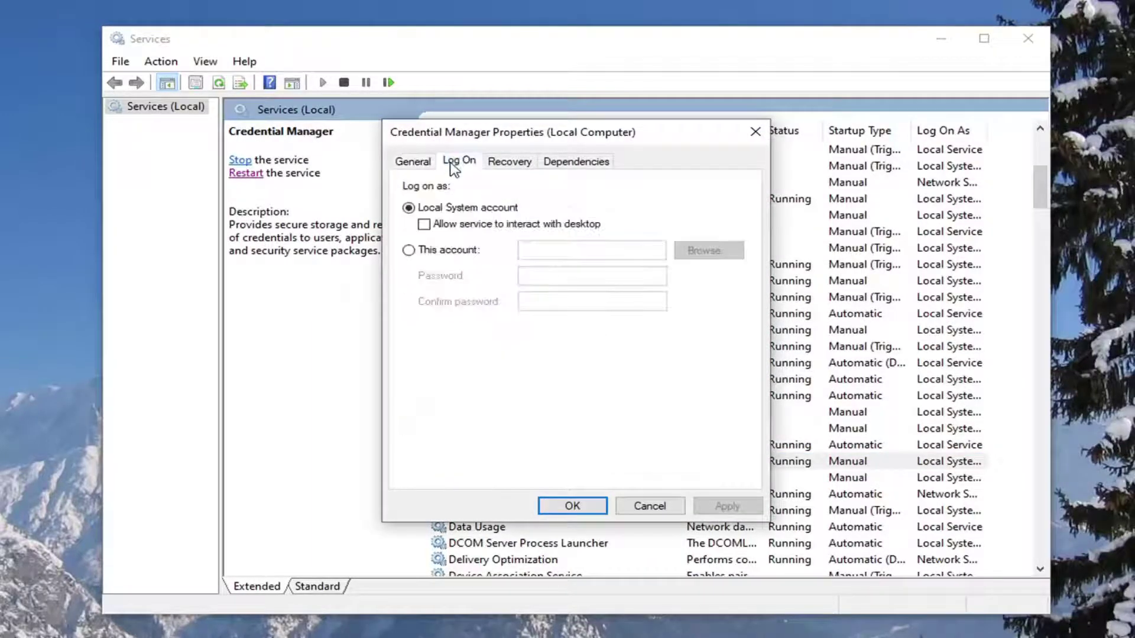
pyautogui.click(436, 252)
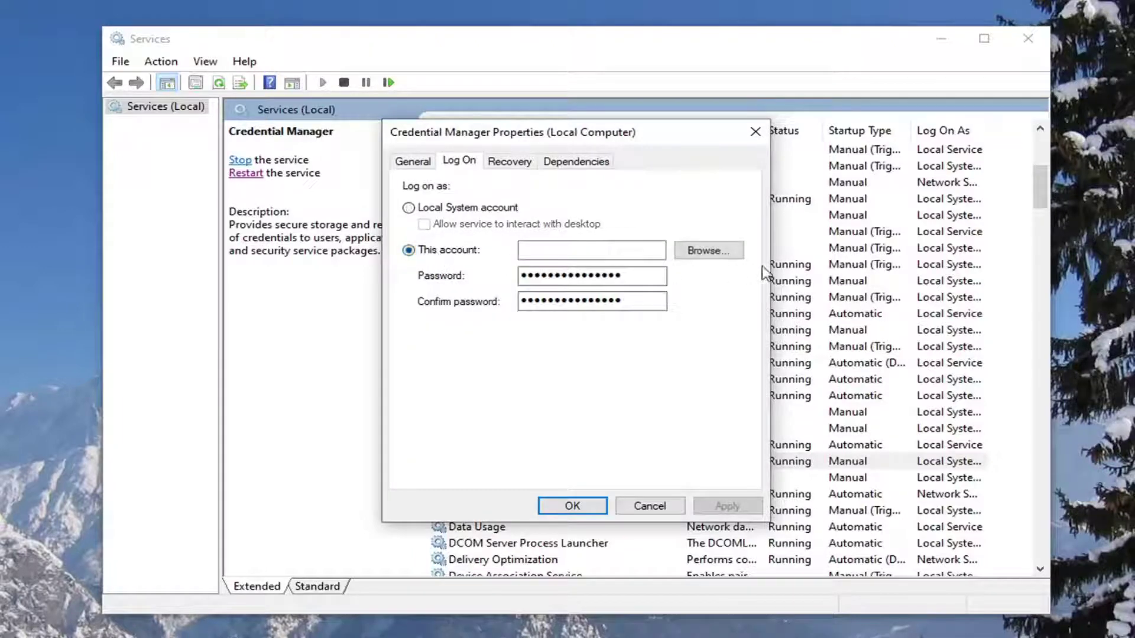
pyautogui.click(712, 253)
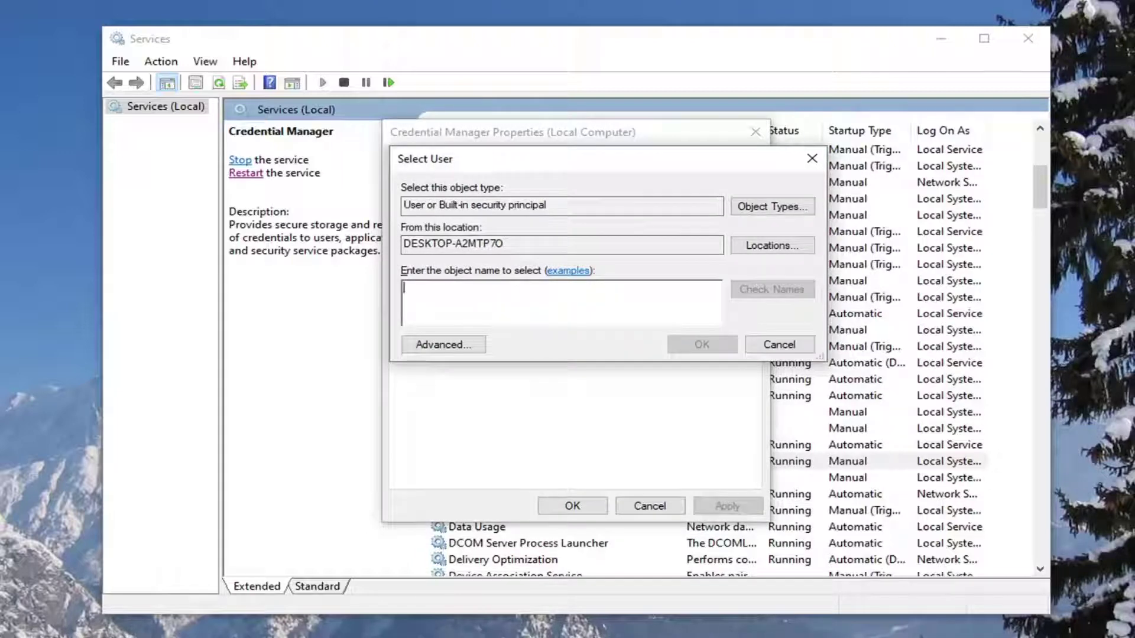
# - Enter 'Network Service', resolve it with Check Names, and accept it as the account
pyautogui.write('Netwo')
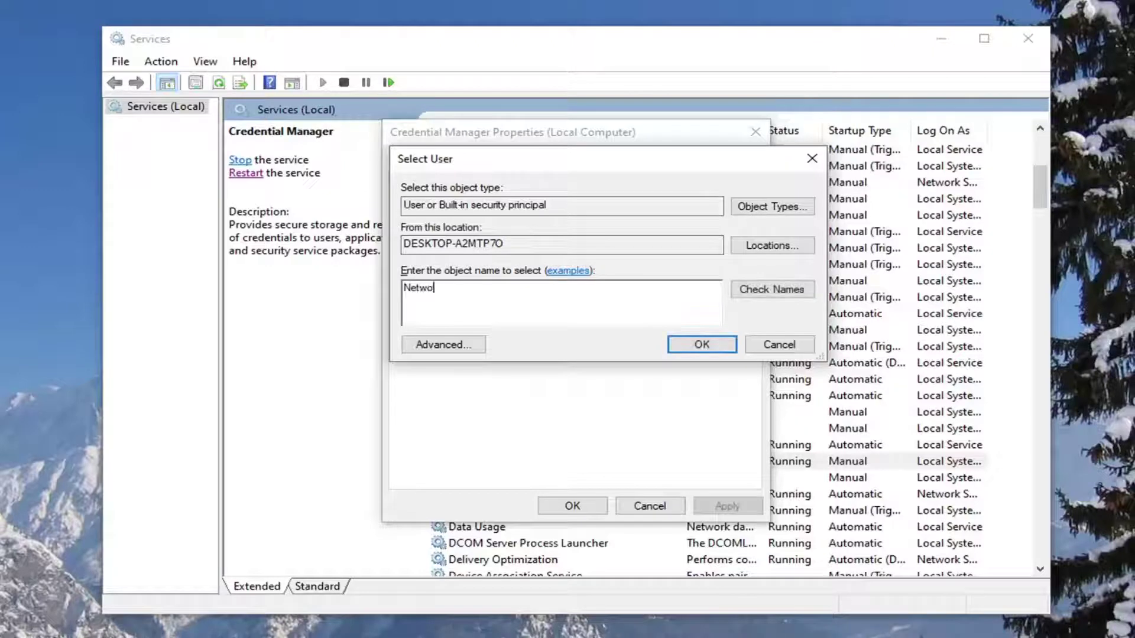
pyautogui.write('rk Service')
pyautogui.click(781, 291)
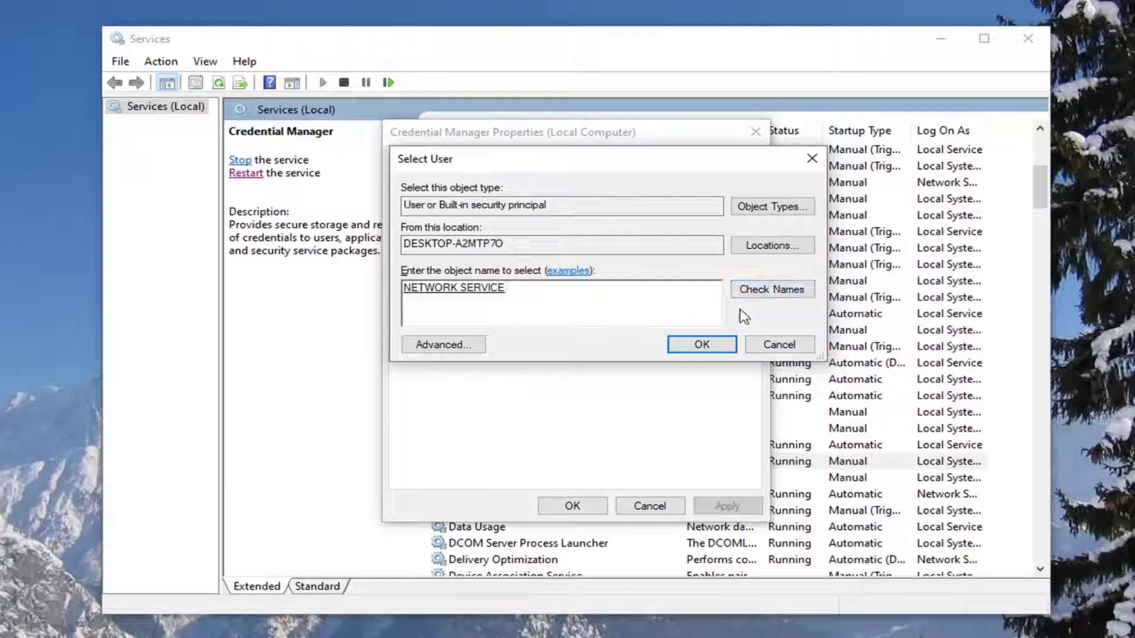
pyautogui.click(699, 348)
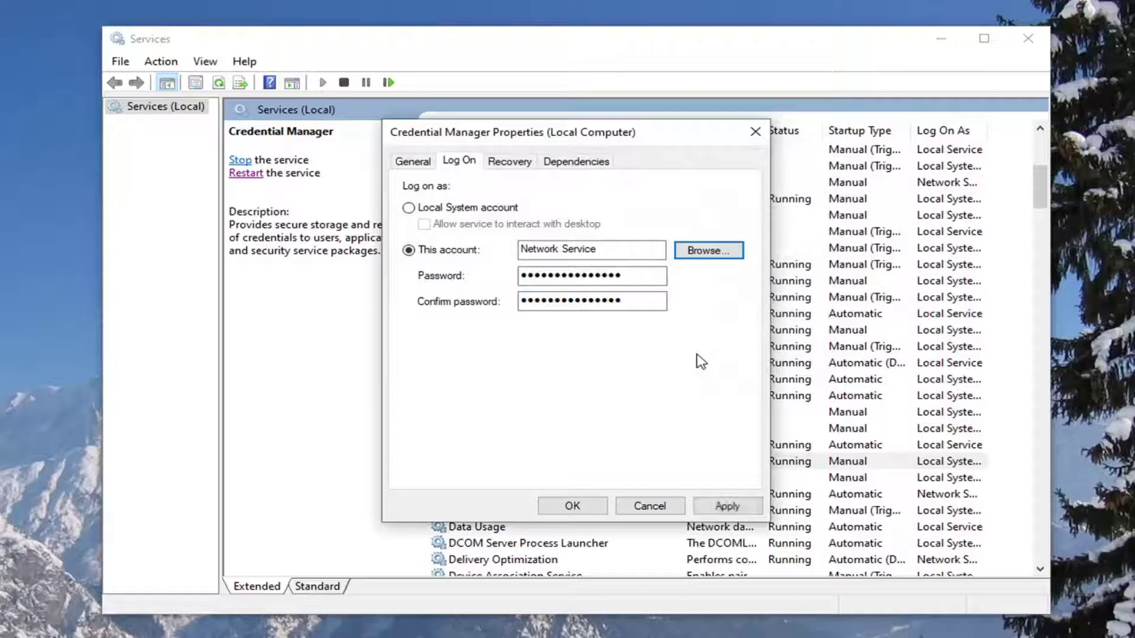
# - Clear both password fields so the Network Service log-on is accepted
pyautogui.click(745, 507)
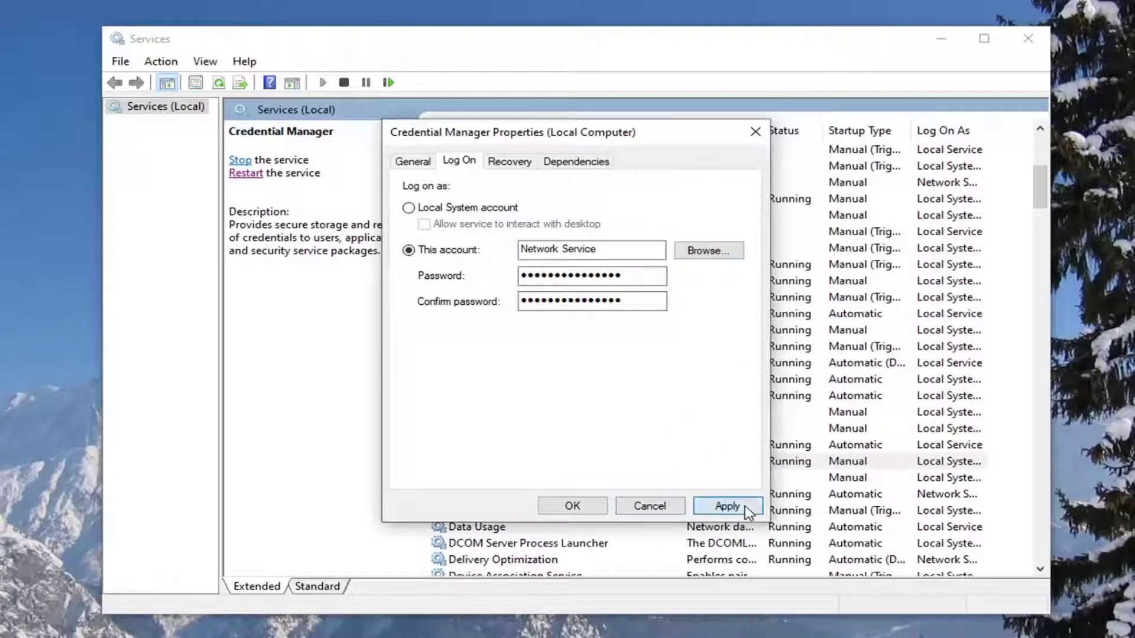
pyautogui.click(624, 396)
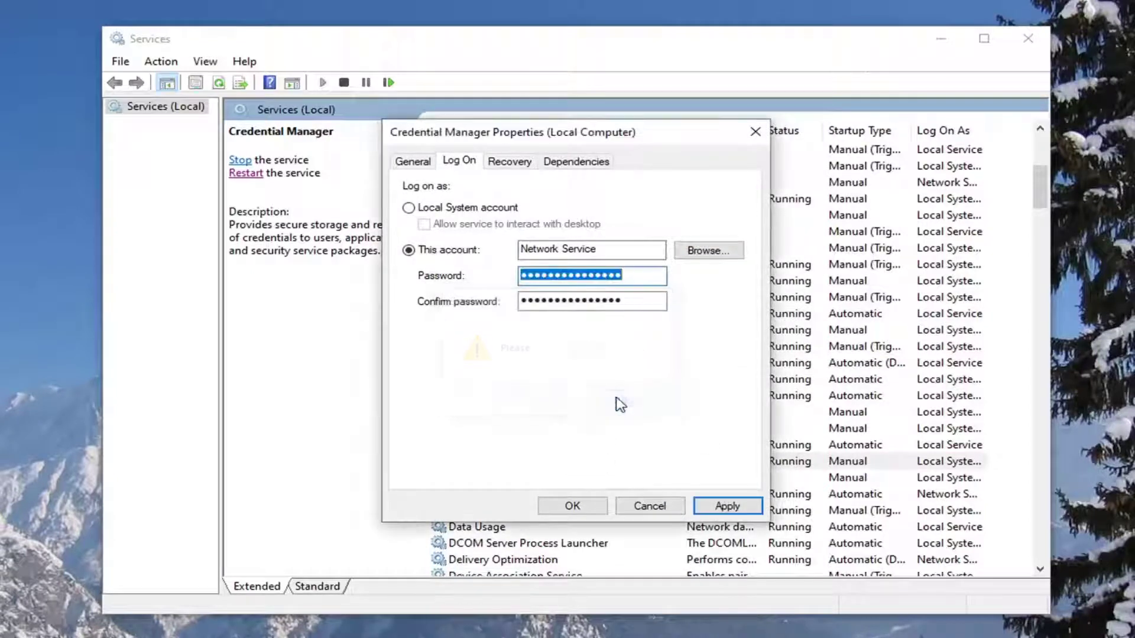
pyautogui.click(546, 285)
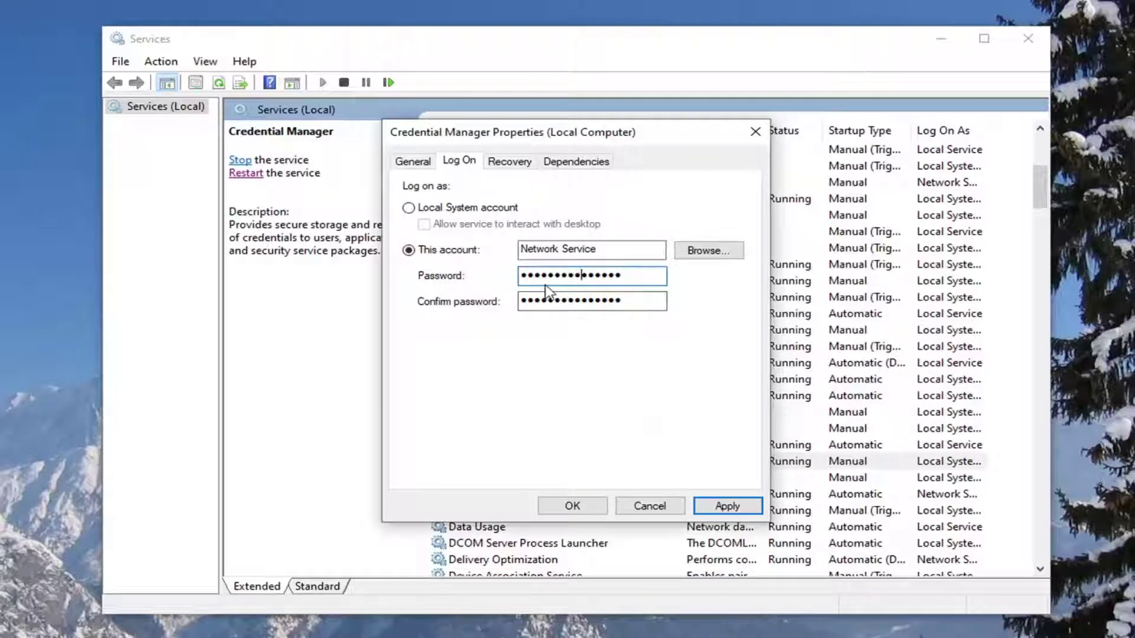
pyautogui.moveTo(625, 275); pyautogui.dragTo(455, 286)
pyautogui.press('BackSpace')
pyautogui.click(594, 300)
pyautogui.moveTo(597, 301); pyautogui.dragTo(630, 299)
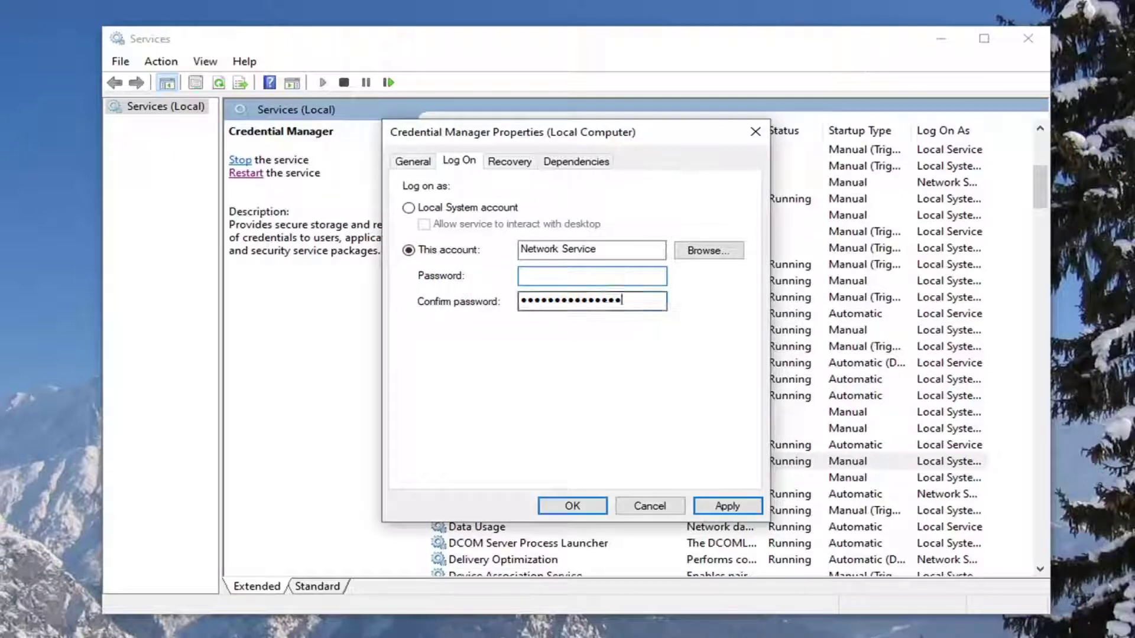
pyautogui.press('BackSpace')
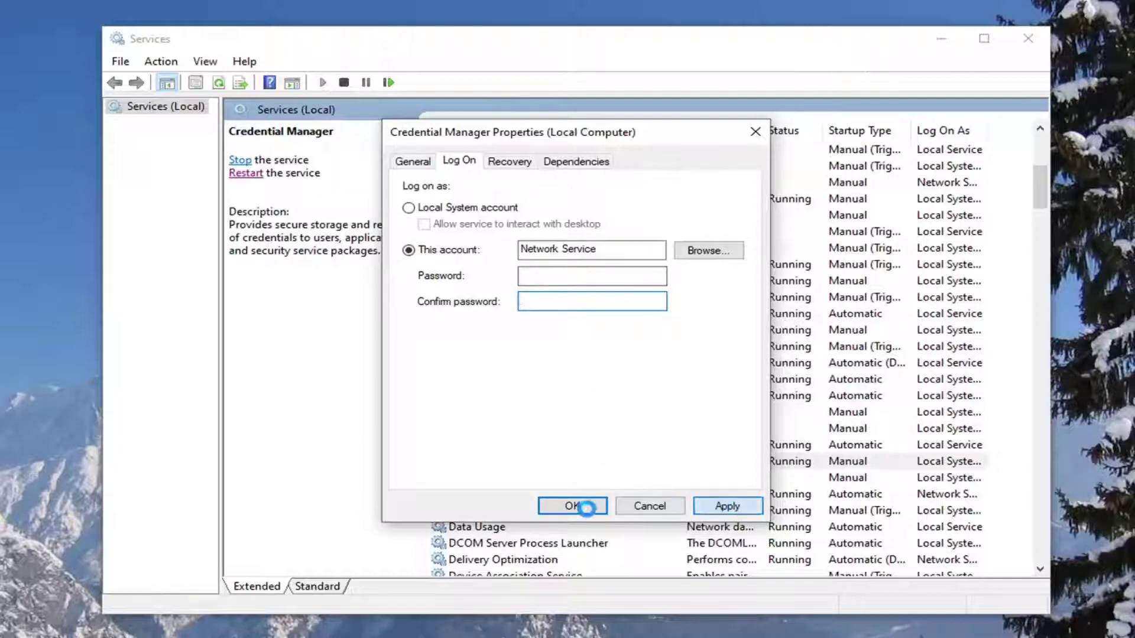
pyautogui.click(572, 506)
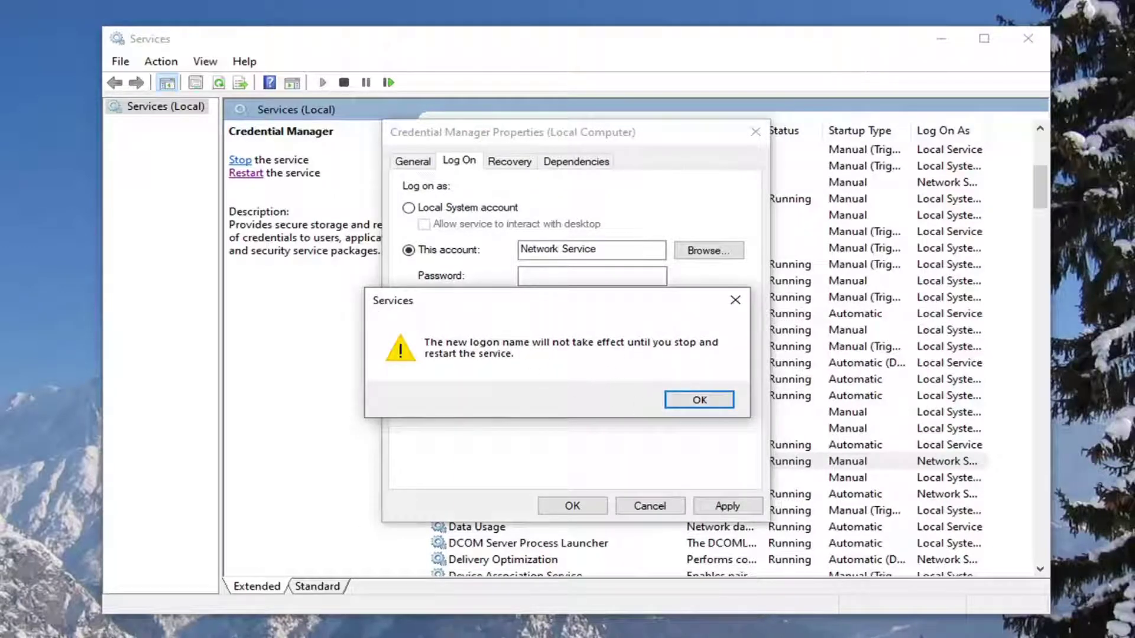
# - Acknowledge the restart warning, close Credential Manager's properties, and exit the Services console
pyautogui.click(698, 401)
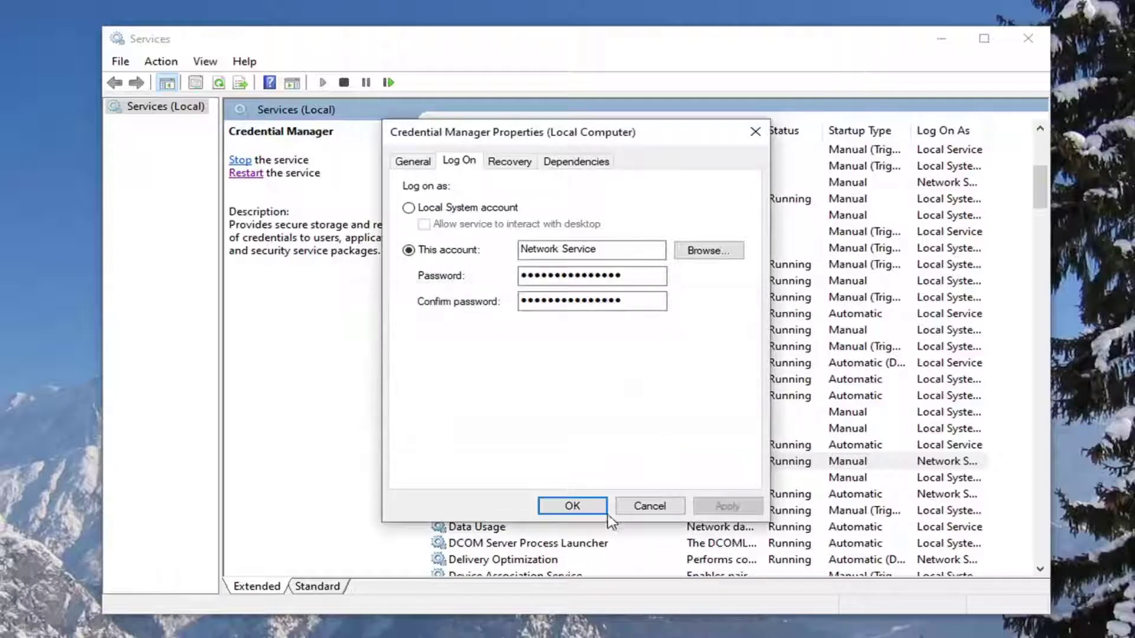
pyautogui.click(572, 506)
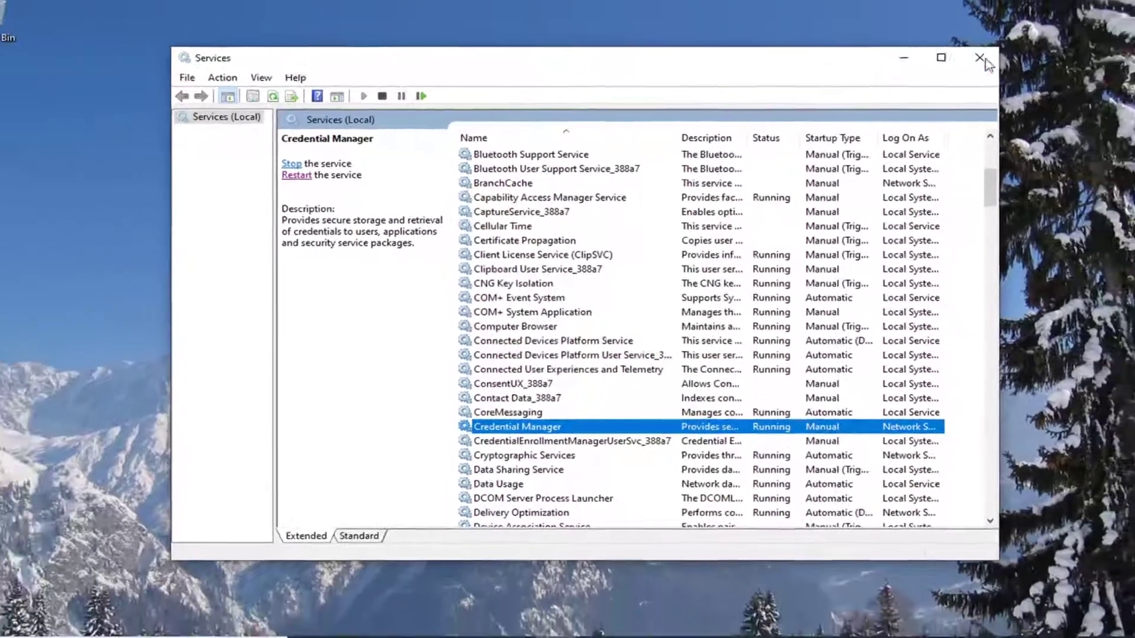
pyautogui.click(1028, 39)
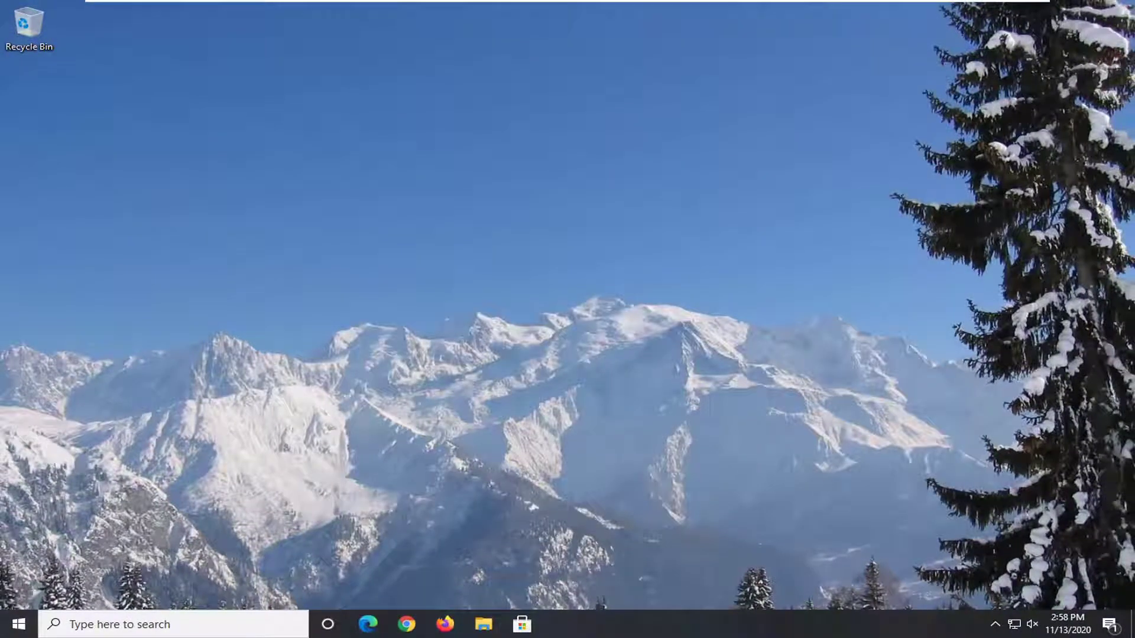